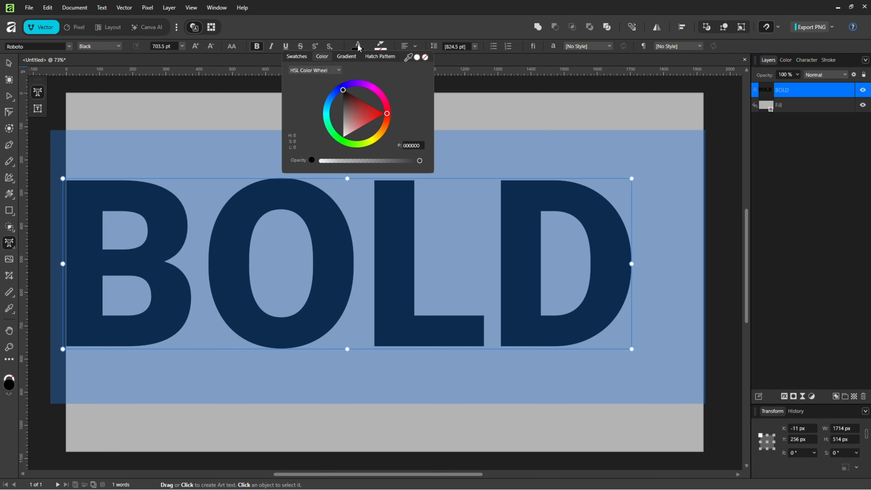
Set the BOLD text's fill colour to white and its paragraph alignment to centre.
drag(356, 98, 335, 156)
click(416, 23)
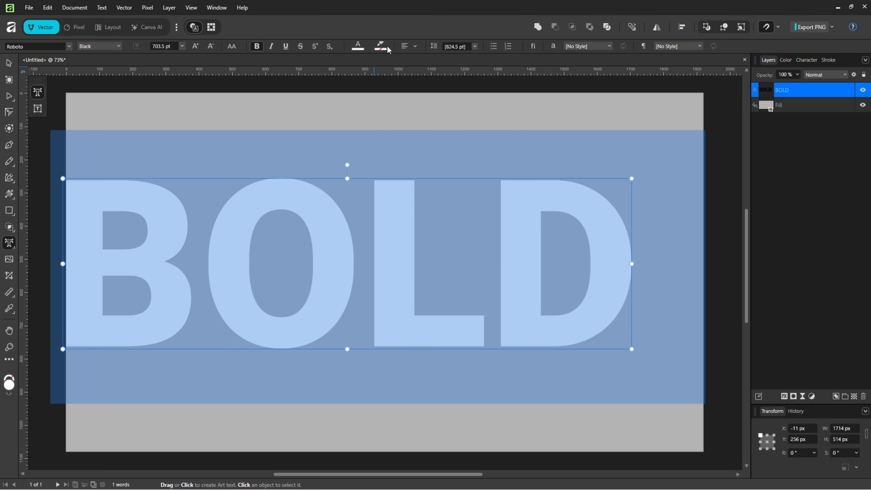
click(416, 46)
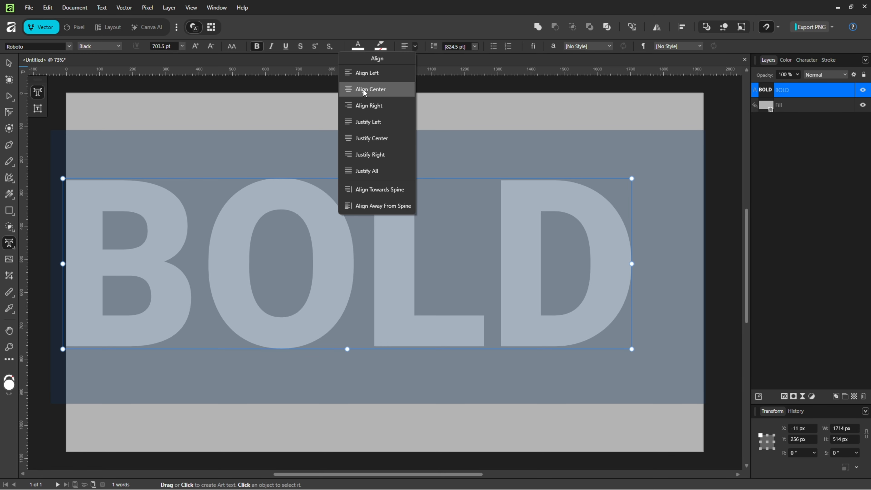
click(372, 90)
Centre the BOLD text horizontally and vertically on the spread.
click(682, 27)
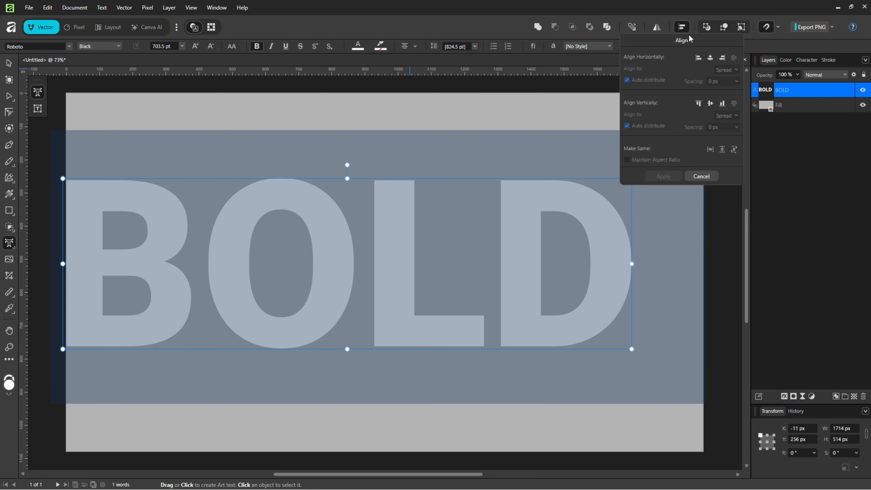
click(711, 60)
click(712, 90)
click(670, 174)
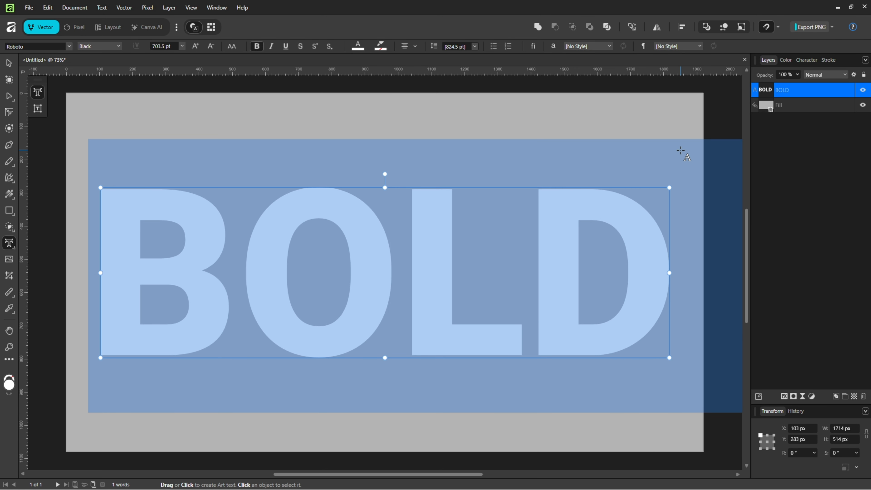
Convert the BOLD text to curves and merge its letters into a single curves object with Boolean Add.
click(9, 63)
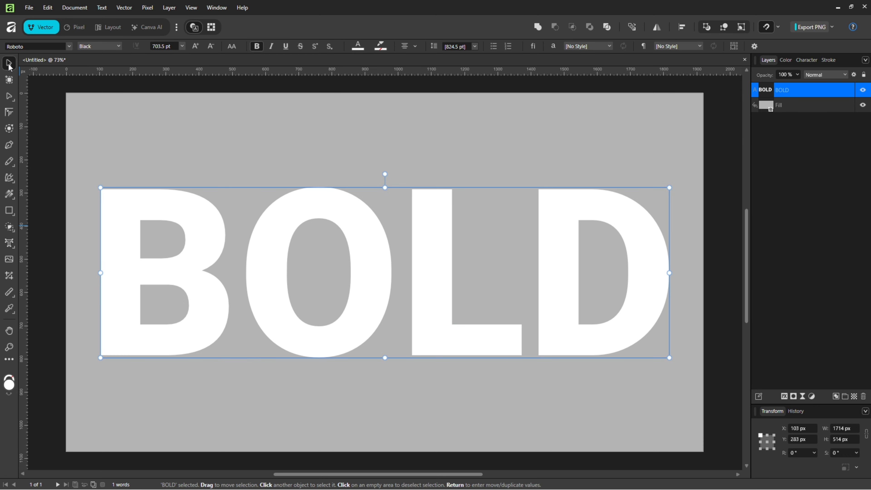
right_click(366, 246)
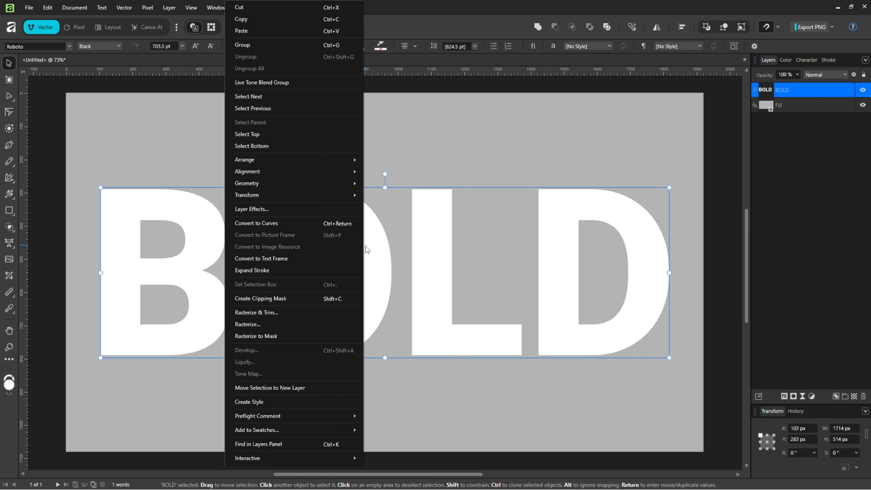
click(257, 224)
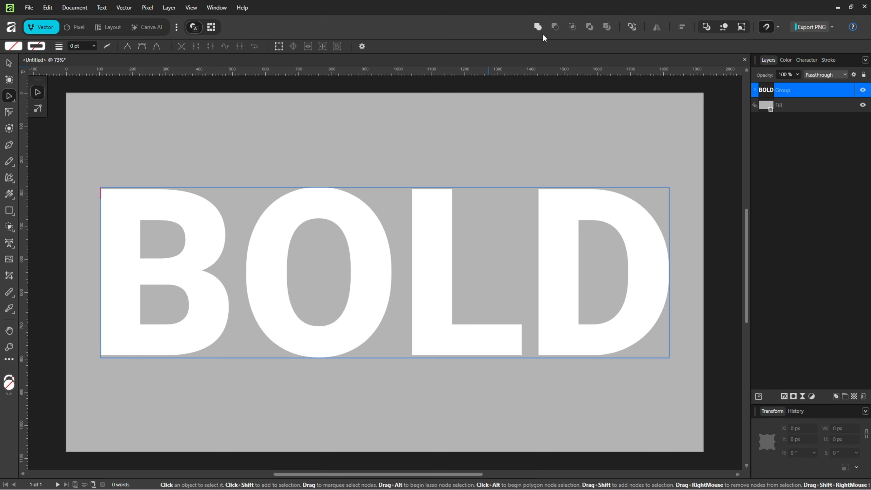
key(v)
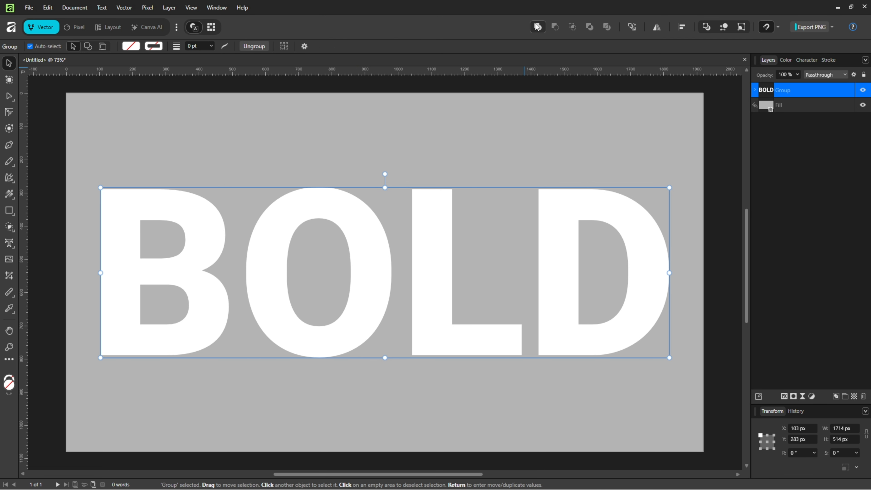
click(538, 26)
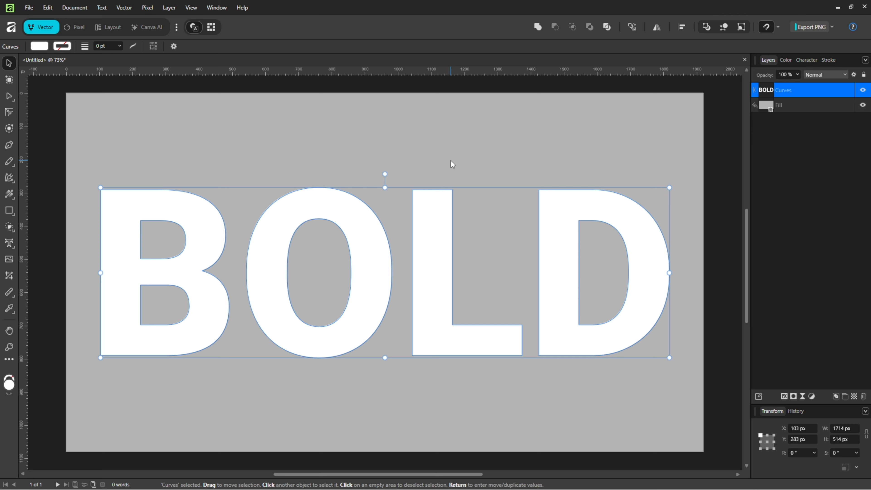
Convert the BOLD curves to a text frame and paste the copied paragraph text into it.
right_click(16, 242)
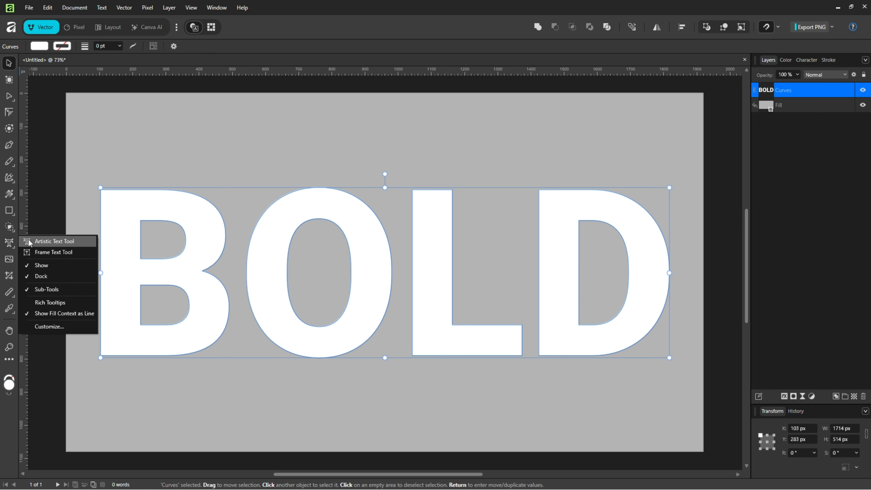
click(56, 252)
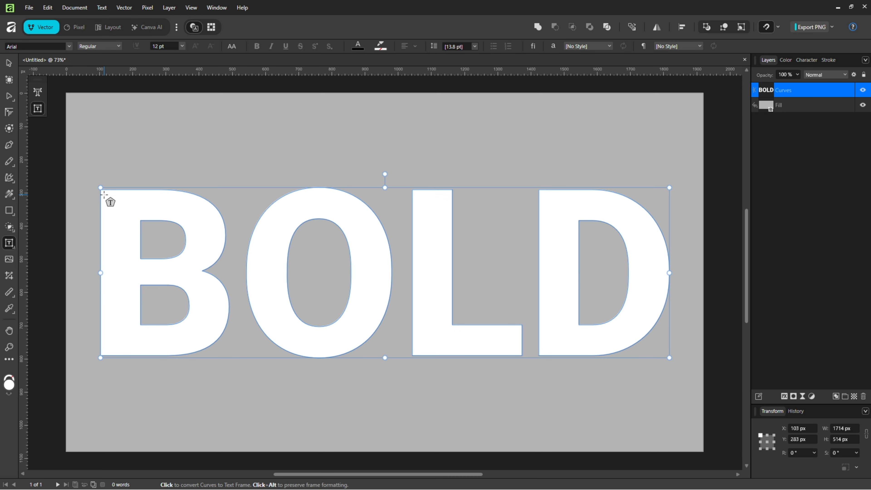
click(104, 195)
key(ctrl+v)
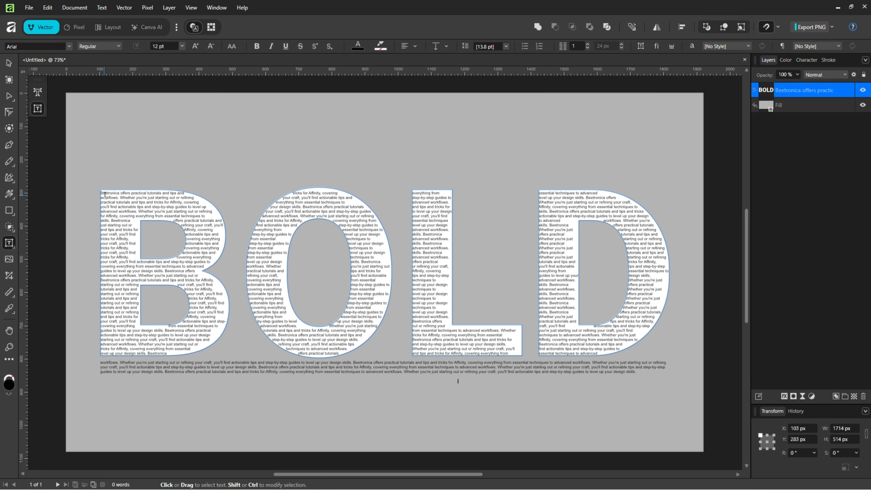
key(Escape)
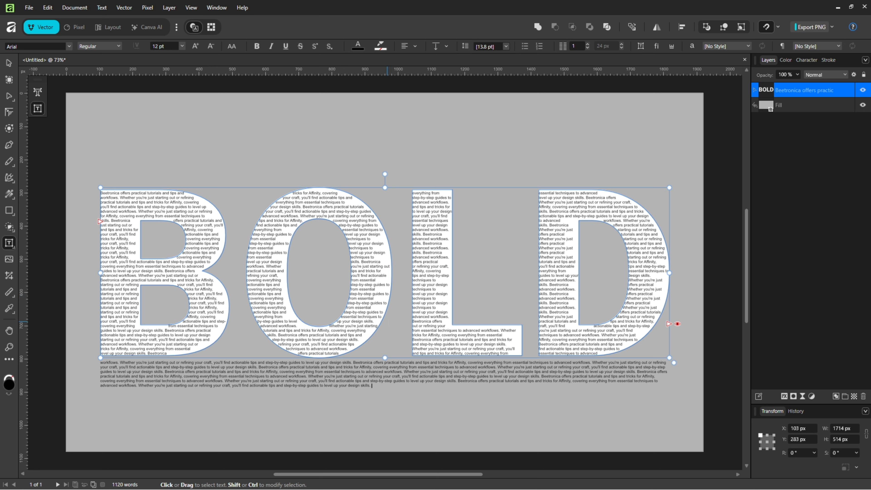
Set all the text in the BOLD frame to Justify Center.
key(ctrl+a)
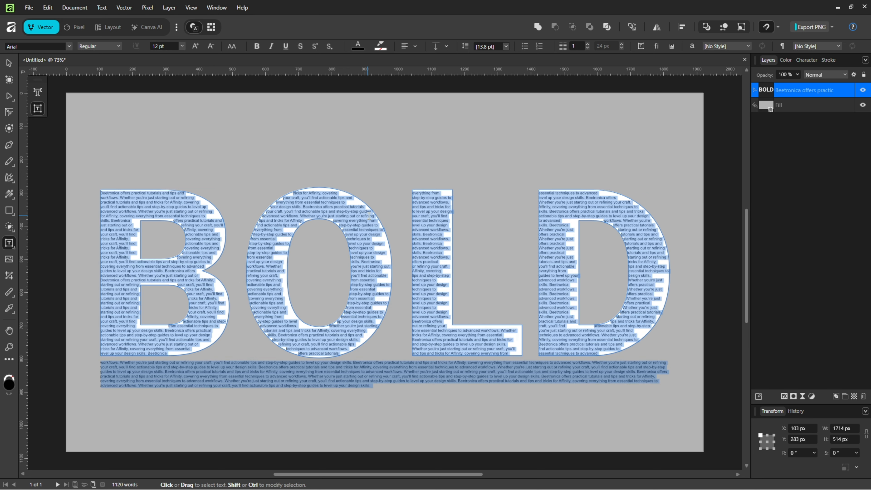
click(415, 47)
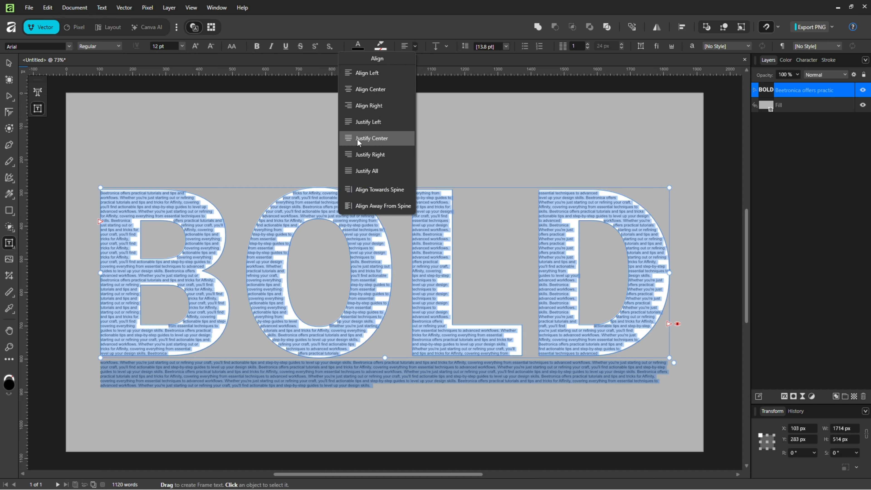
click(374, 138)
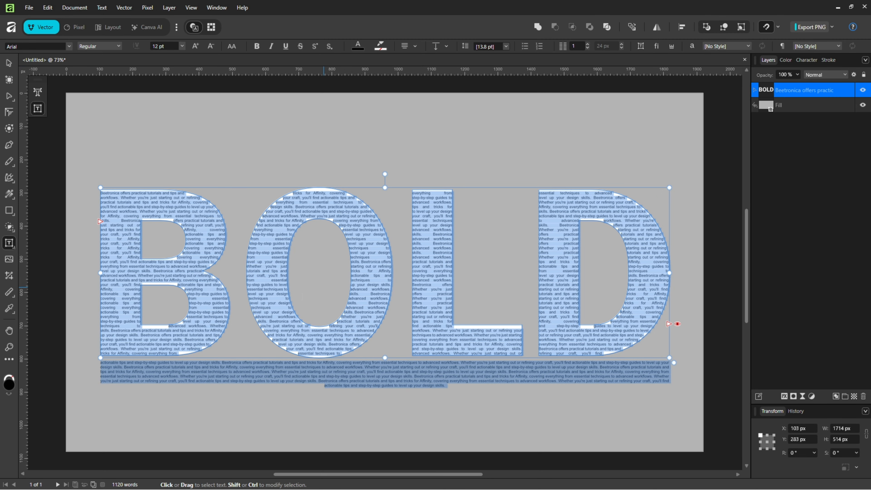
click(357, 207)
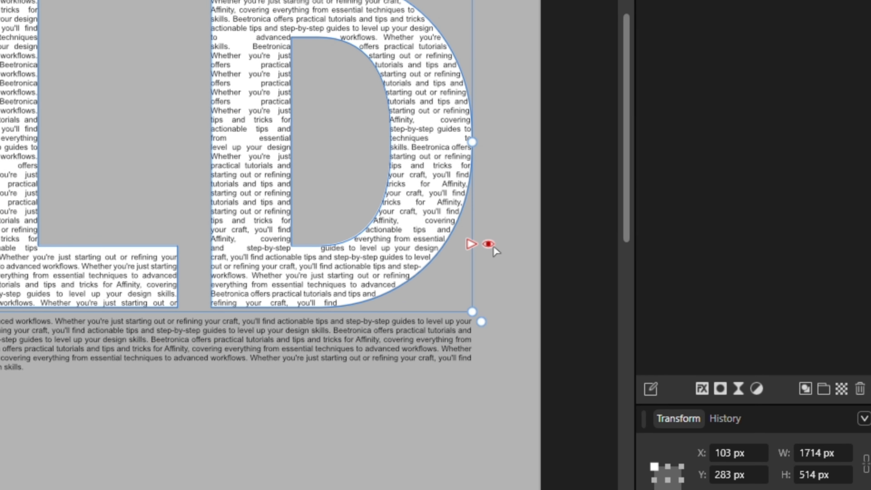
Turn on Hide overflow in the BOLD text frame's settings.
click(490, 244)
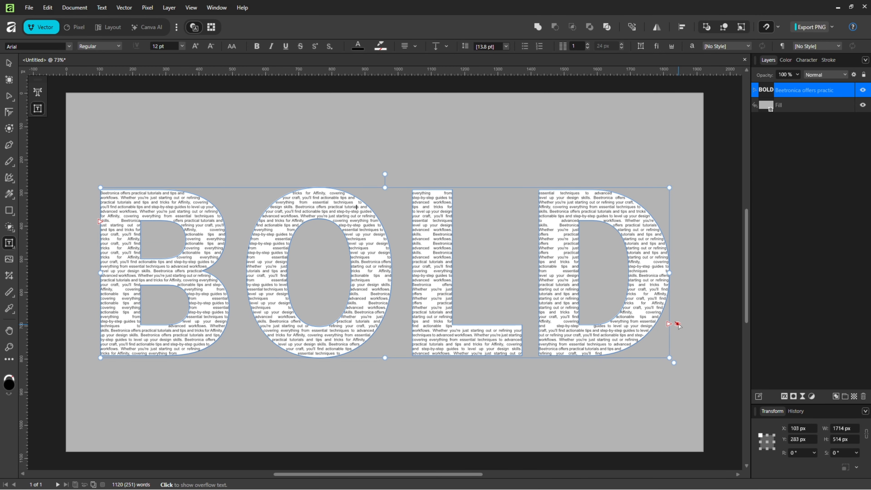
click(678, 324)
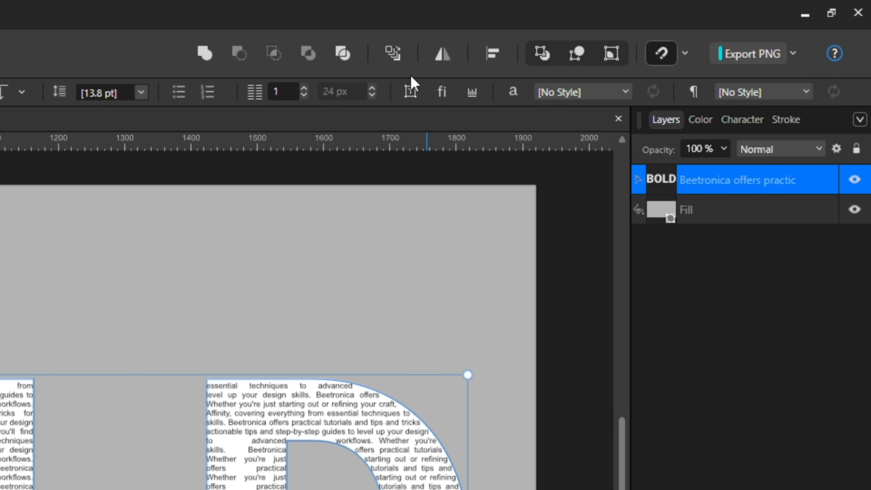
click(410, 92)
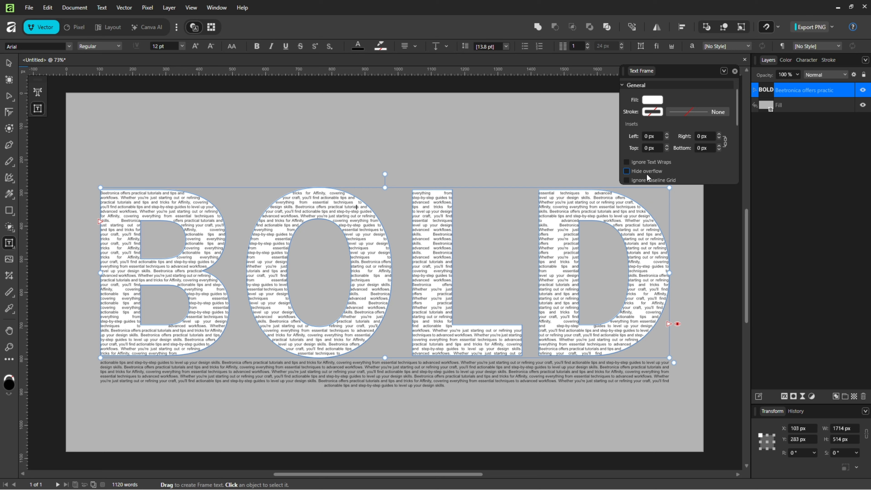
click(427, 342)
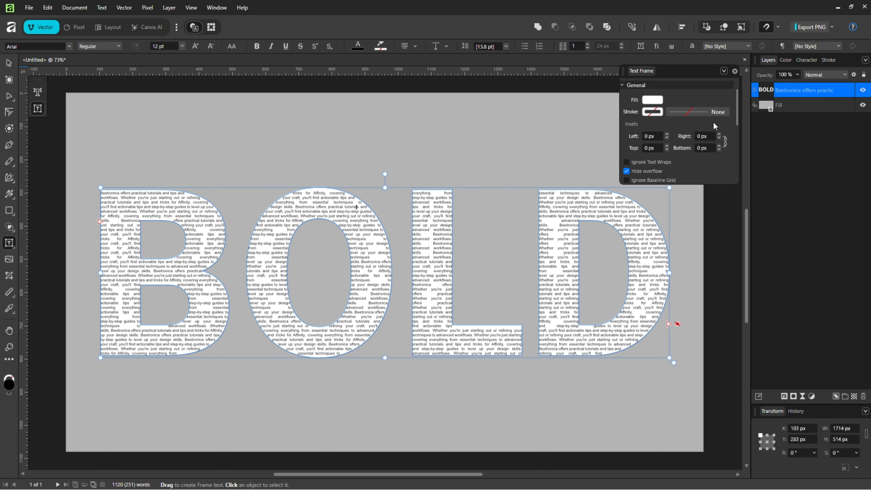
Remove the fill from the BOLD text frame so its fill is set to none.
click(654, 101)
drag(655, 162, 651, 192)
click(721, 112)
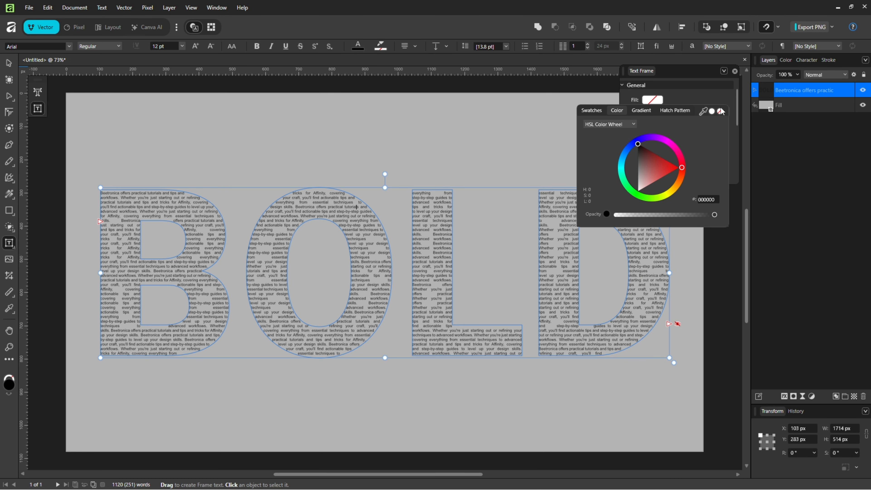
click(721, 100)
Give the BOLD text frame a red-orange stroke (FF3400) and reduce the stroke width to 0 pt.
click(653, 112)
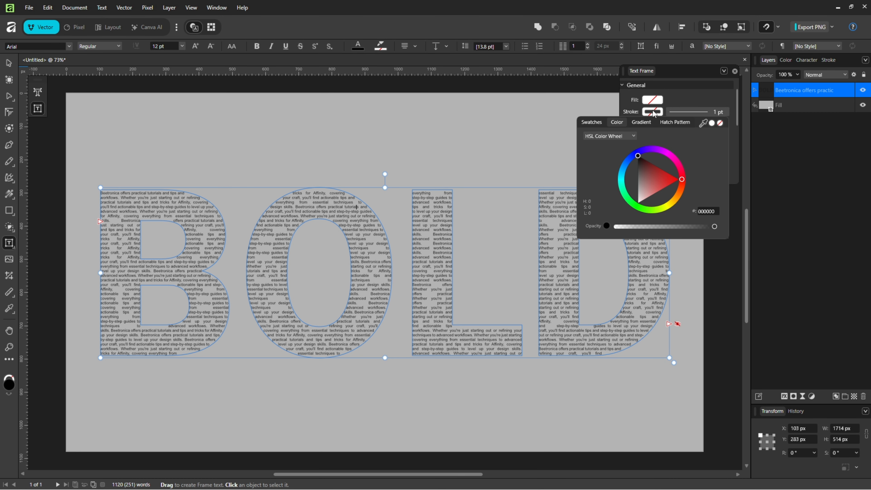
mouse_move(678, 165)
mouse_down()
mouse_move(674, 201)
mouse_move(682, 184)
mouse_up()
click(700, 98)
click(677, 112)
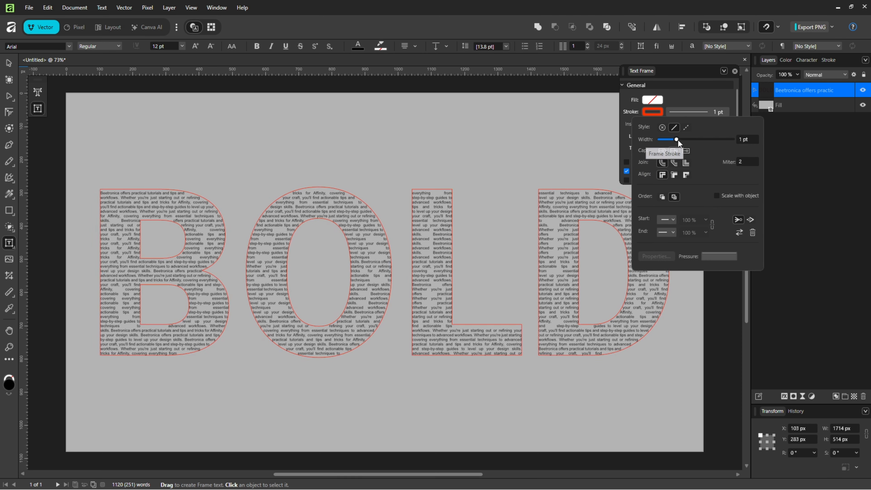
mouse_move(678, 140)
mouse_down()
mouse_move(699, 141)
mouse_move(649, 141)
mouse_up()
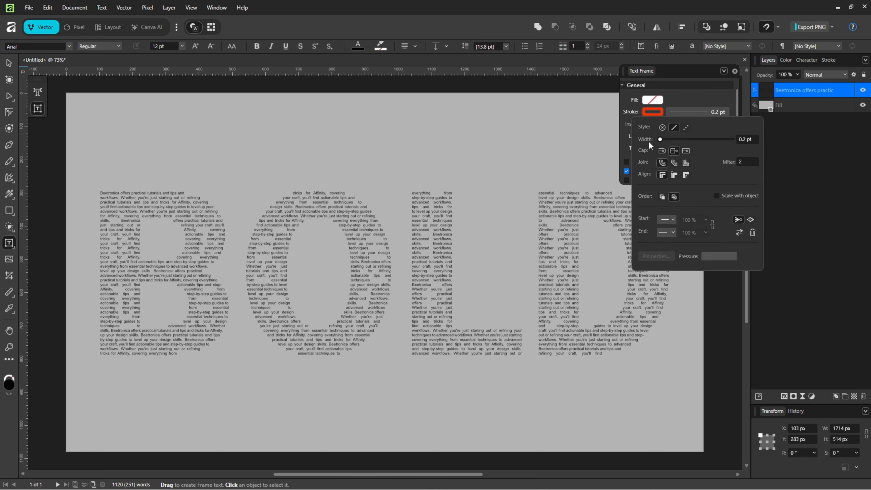
Set the BOLD text frame's stroke colour to none and close the frame settings.
click(658, 113)
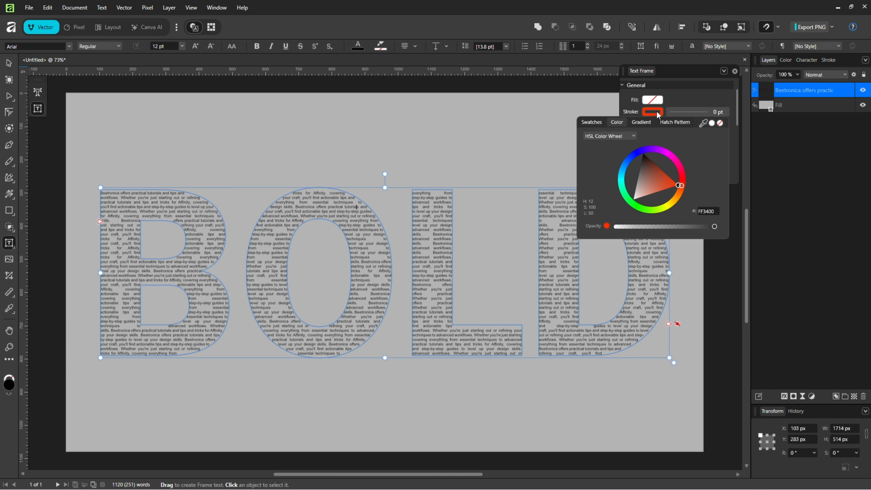
click(719, 126)
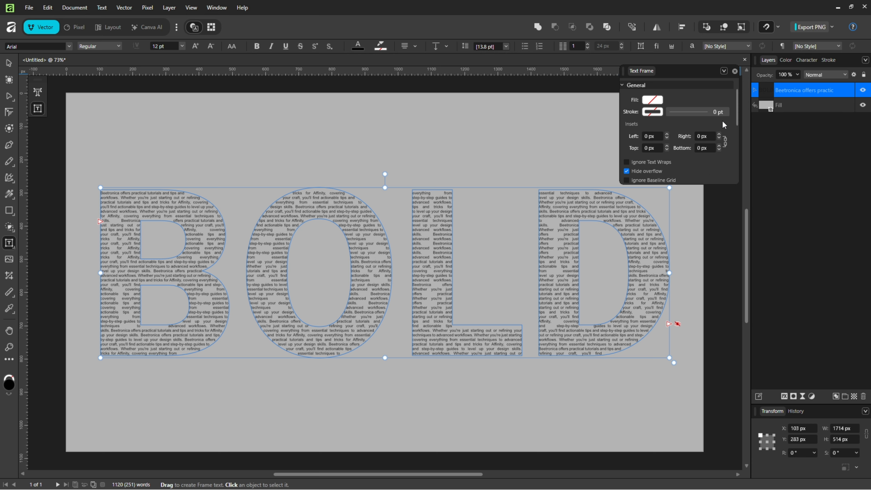
click(735, 71)
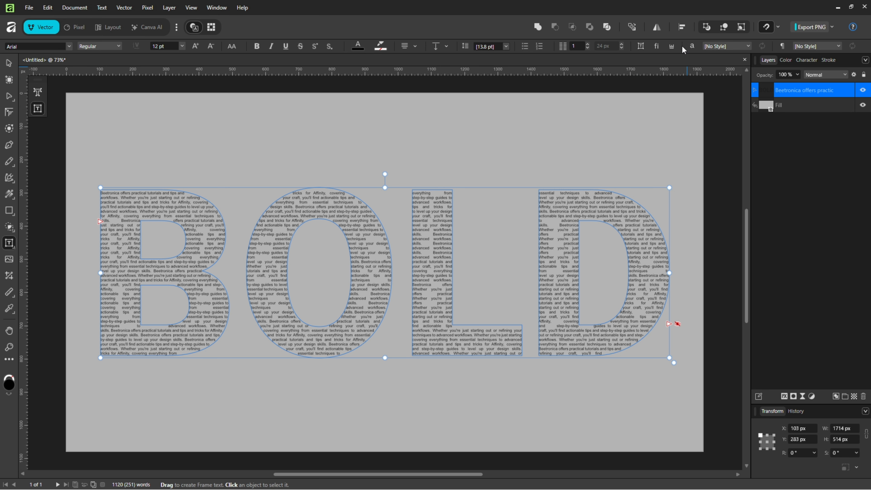
Set the font size of all the text in the BOLD frame to 15 pt.
click(691, 47)
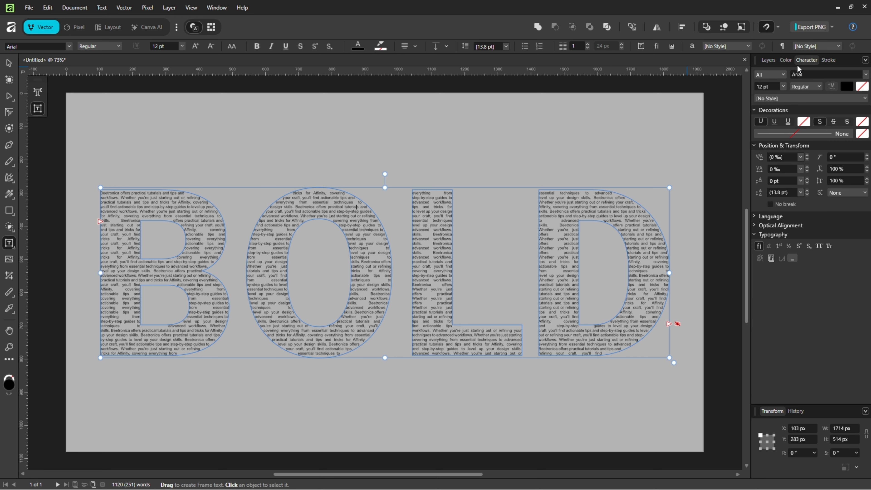
key(ctrl+a)
click(771, 86)
text(15)
key(Return)
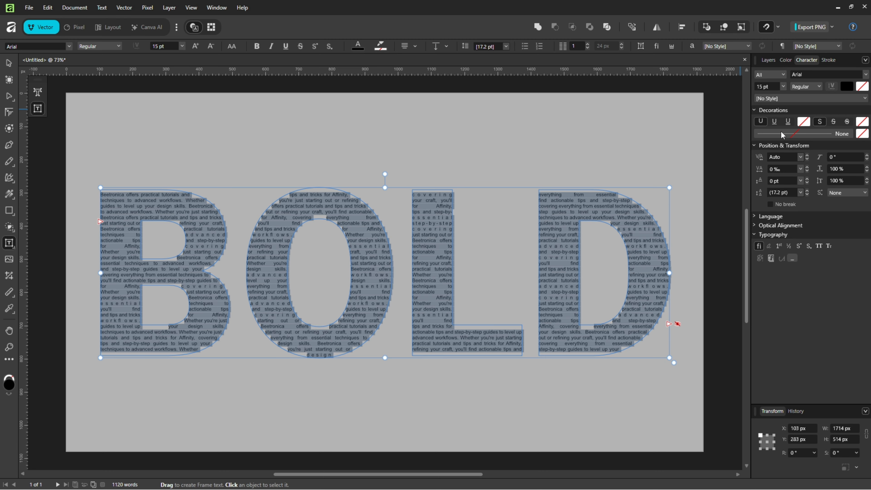
click(769, 60)
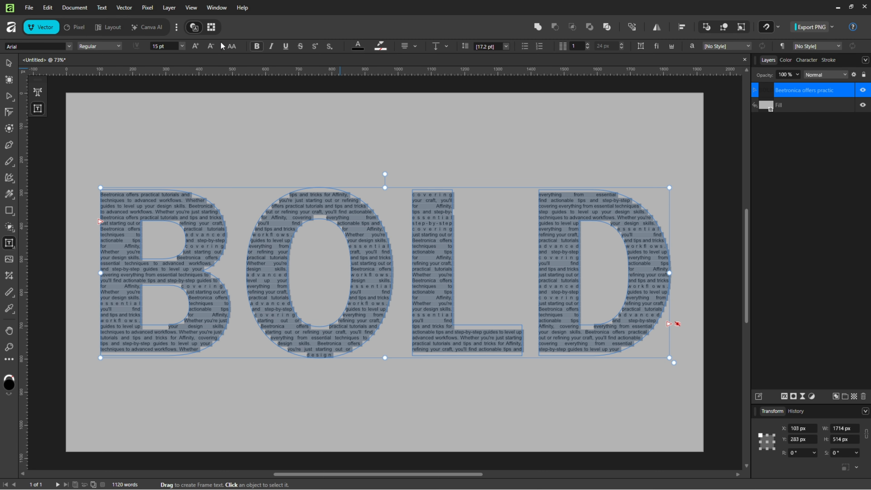
Delete the text-filled BOLD frame from the page.
click(14, 64)
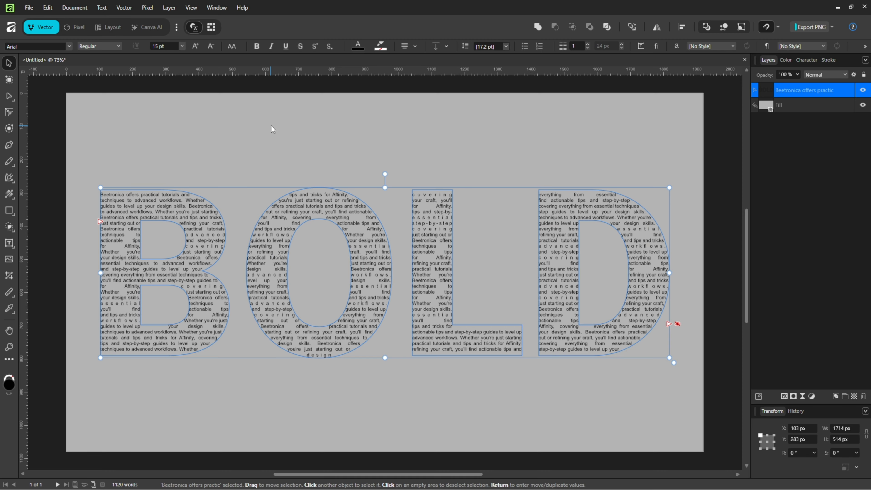
key(Delete)
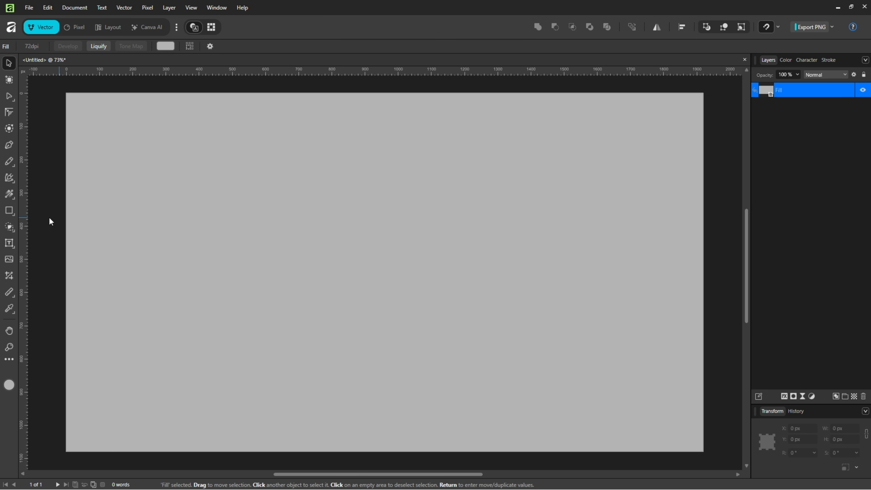
Draw a donut shape about 824 px wide and high on the page with the Donut tool.
right_click(10, 211)
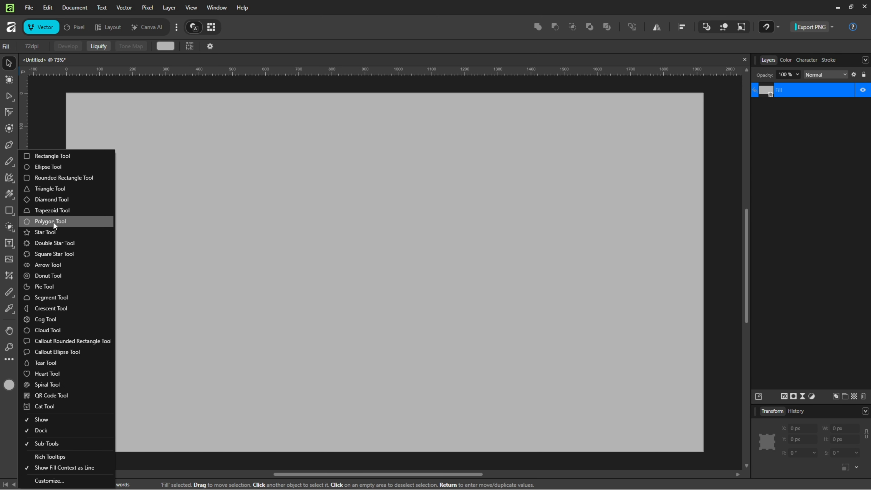
click(48, 276)
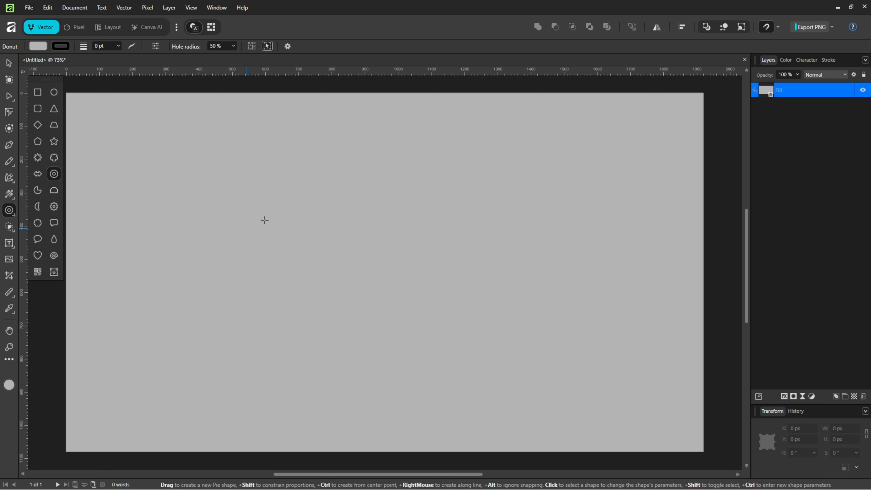
drag(259, 157, 532, 431)
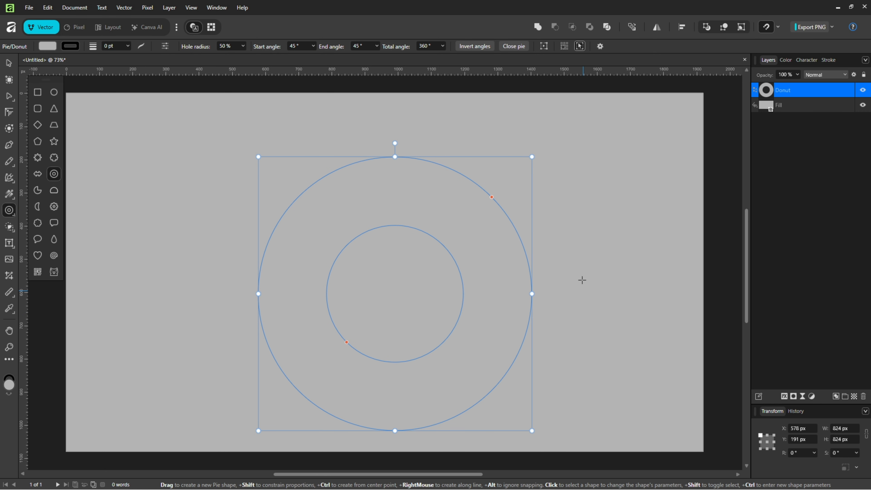
Centre the donut on the page both horizontally and vertically.
click(682, 27)
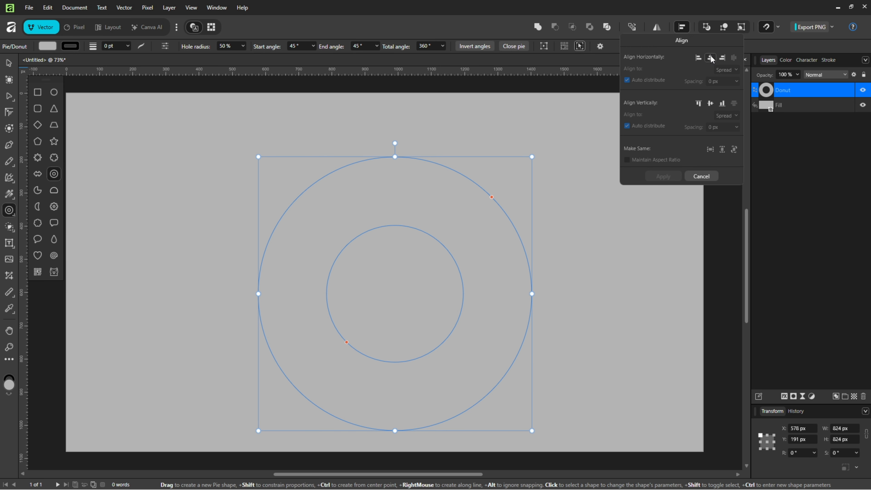
click(710, 58)
click(712, 104)
click(673, 176)
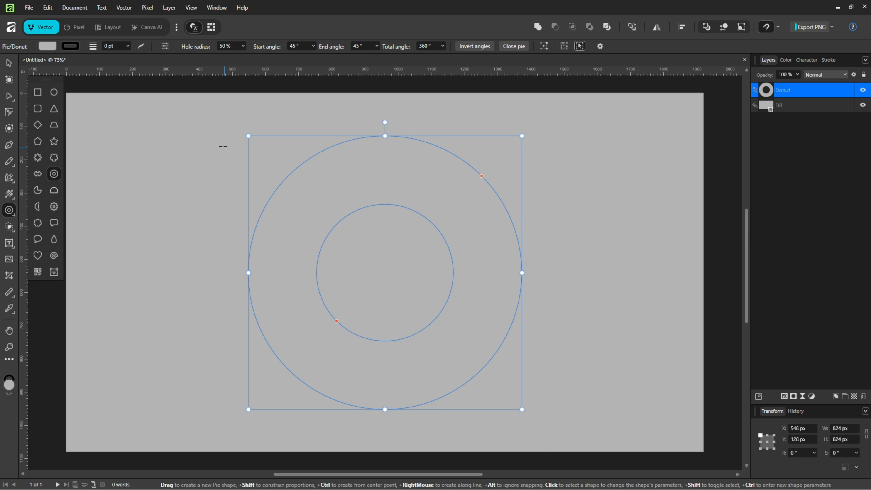
Set the donut's fill colour to white (FFFFFF).
click(49, 45)
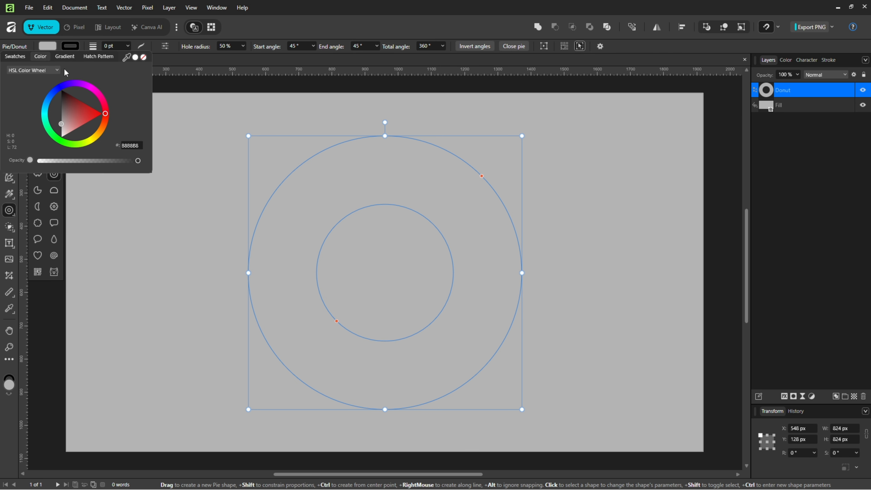
click(65, 121)
click(61, 138)
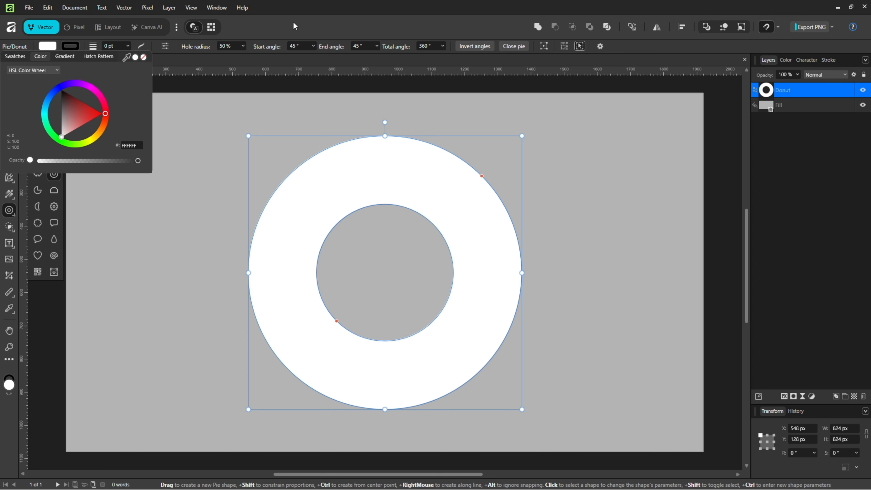
Convert the donut to a text frame with the Frame Text tool and fill it with the copied Beetronica text.
right_click(10, 243)
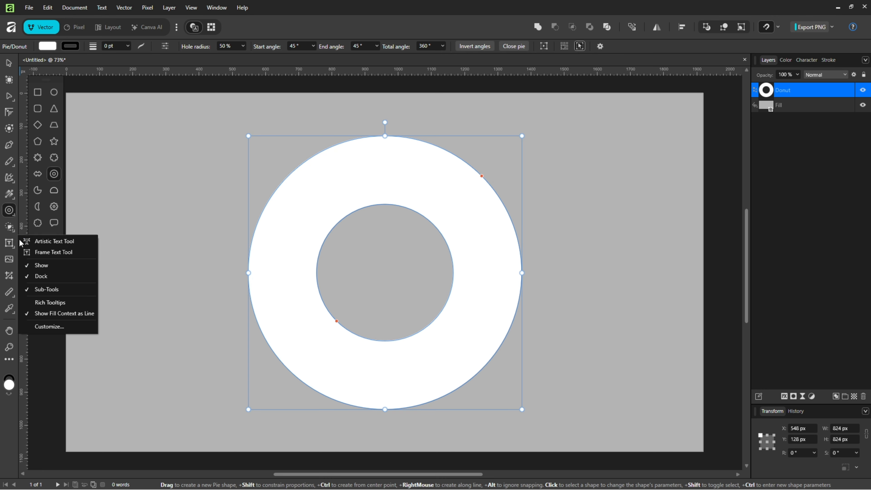
click(53, 254)
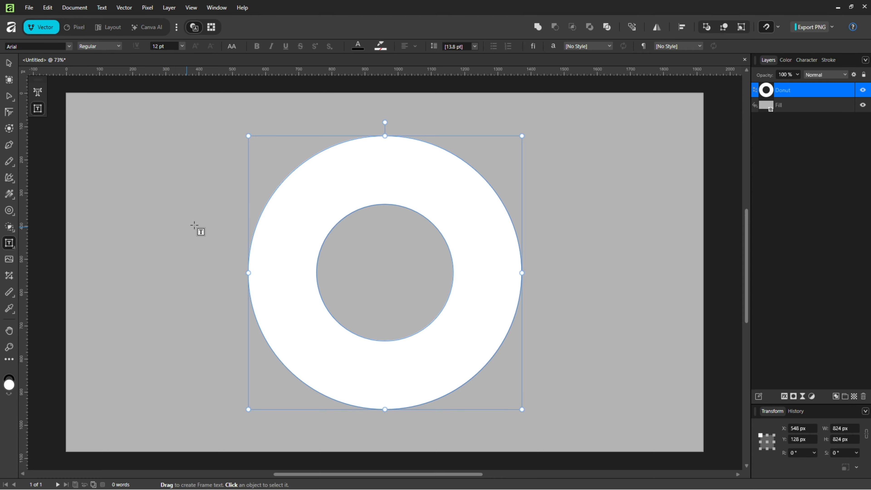
click(370, 139)
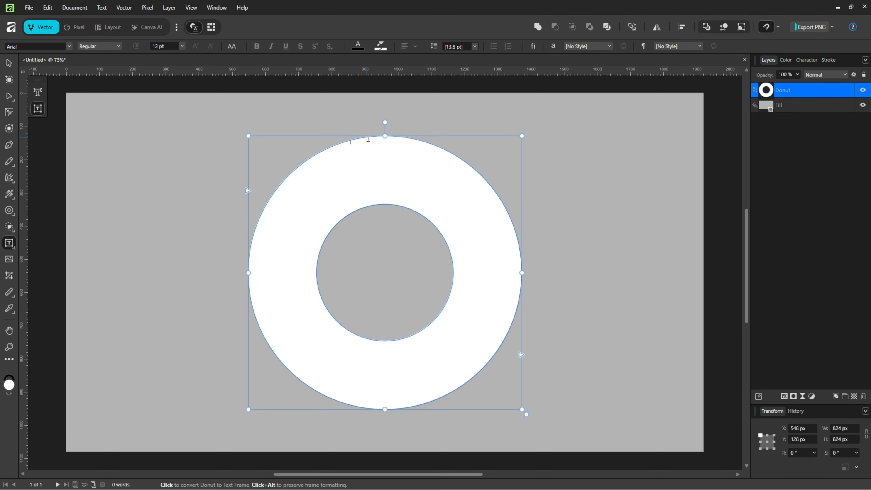
key(ctrl+v)
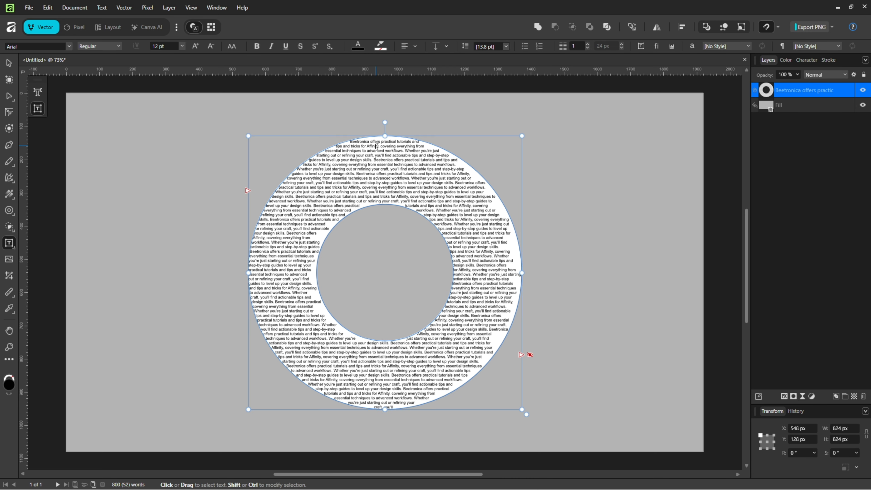
Select all the text in the donut frame, set the frame's fill to none and close the frame settings.
key(ctrl+a)
key(ctrl+c)
click(641, 46)
click(652, 100)
click(720, 111)
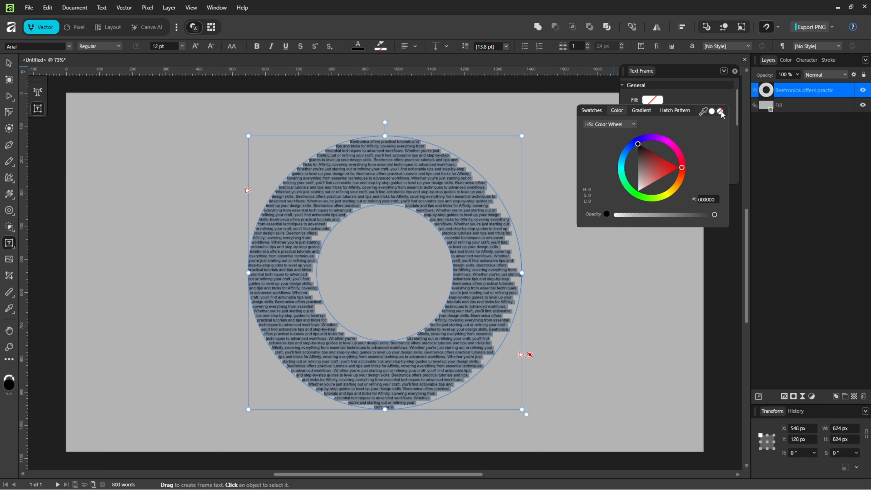
click(731, 102)
click(735, 71)
Set the font size of all the text in the donut frame to 15 pt and deselect the frame.
click(692, 47)
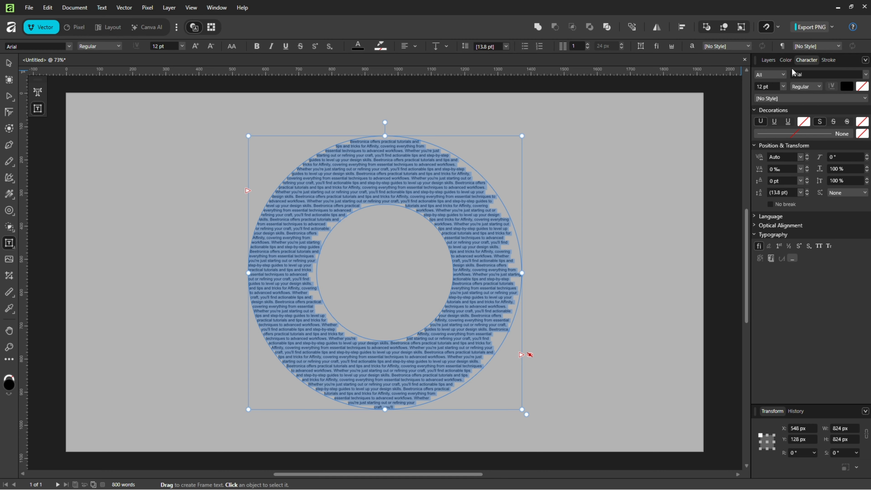
click(767, 87)
text(15)
key(Return)
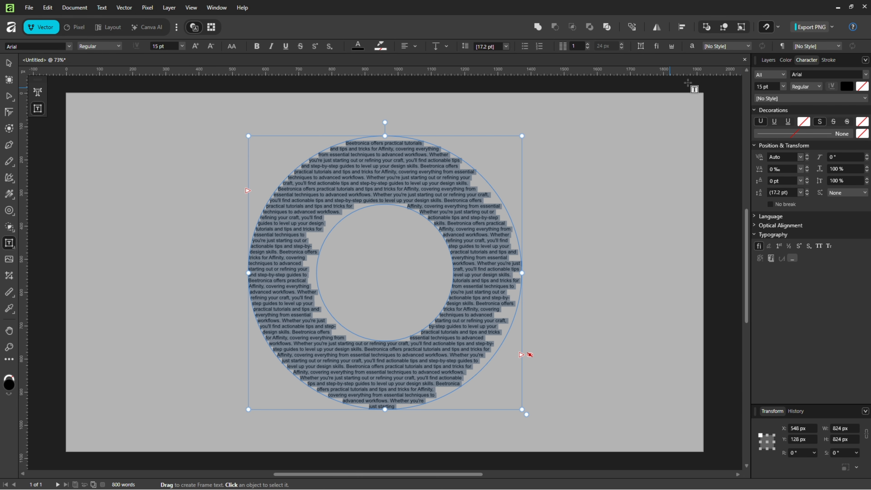
click(769, 60)
click(660, 143)
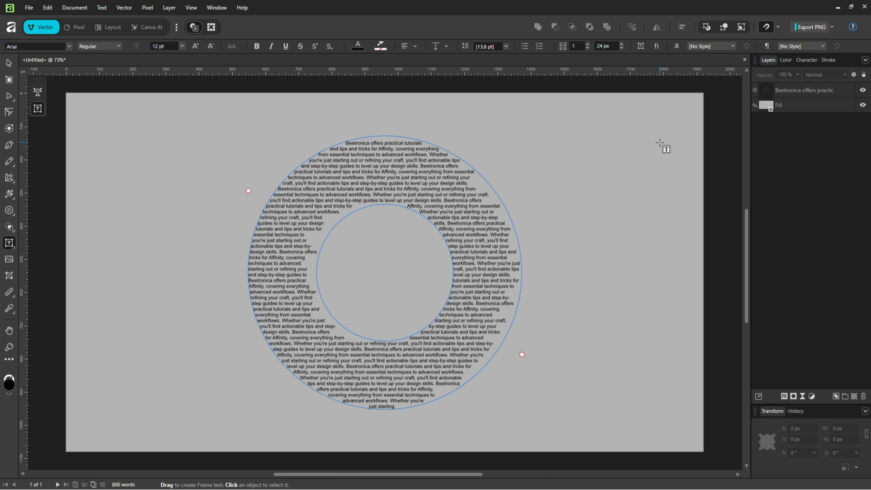
Delete the text-filled donut frame from the page.
key(ctrl+a)
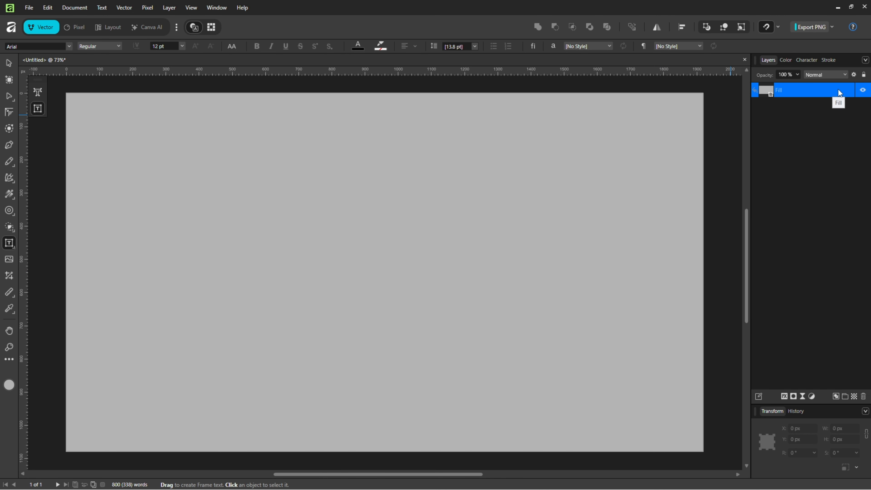
click(503, 140)
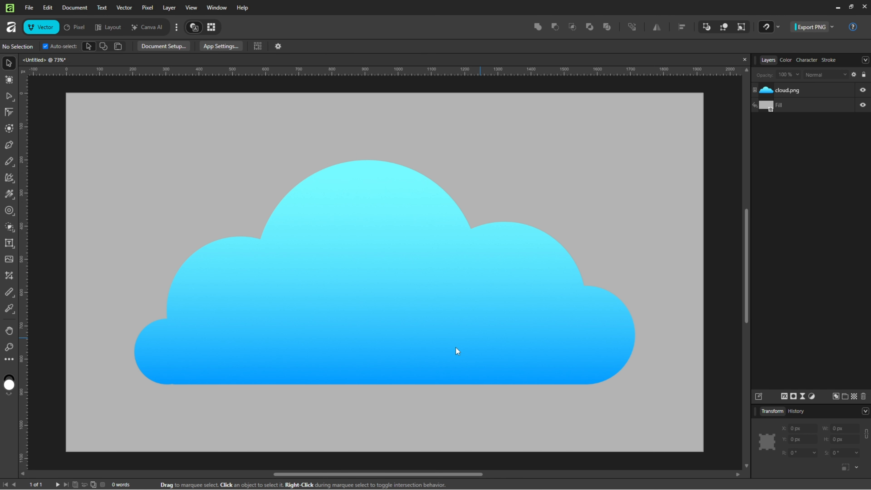
Create a pixel selection from the outline of the cloud.png layer.
click(376, 238)
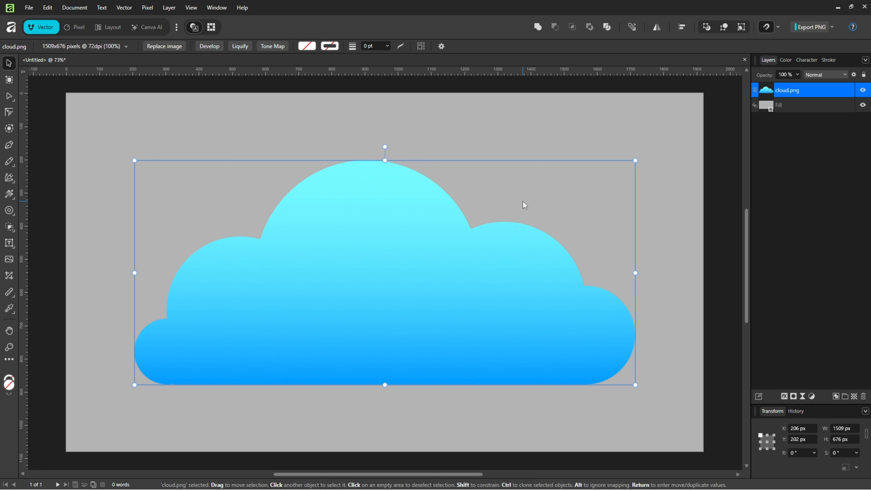
key(alt)
ctrl+click(766, 93)
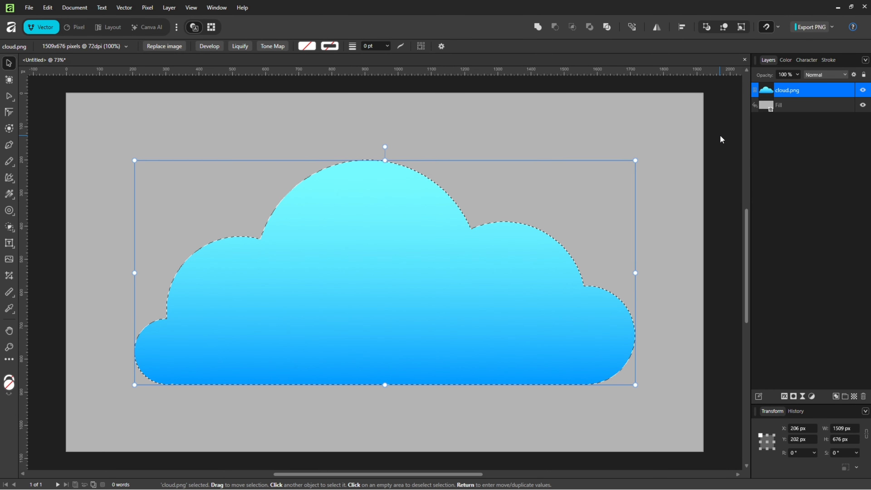
Delete the cloud.png layer and convert the remaining cloud-shaped pixel selection to a vector curve.
drag(823, 89, 845, 387)
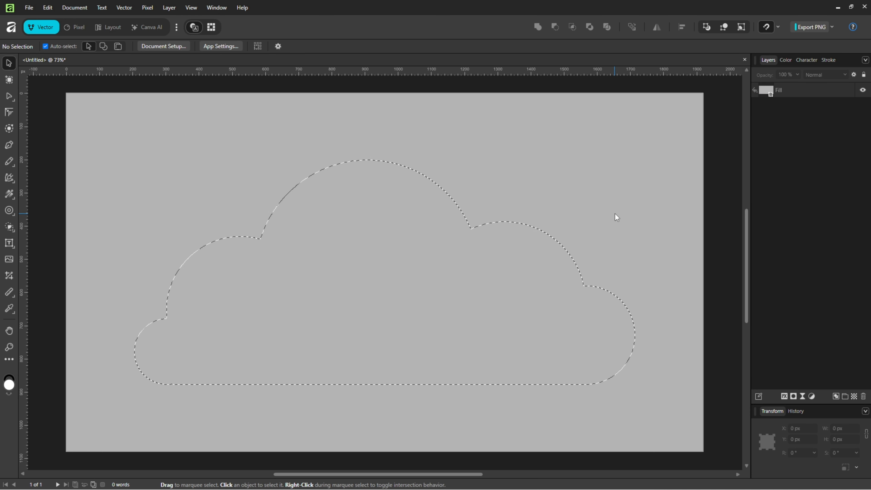
click(126, 10)
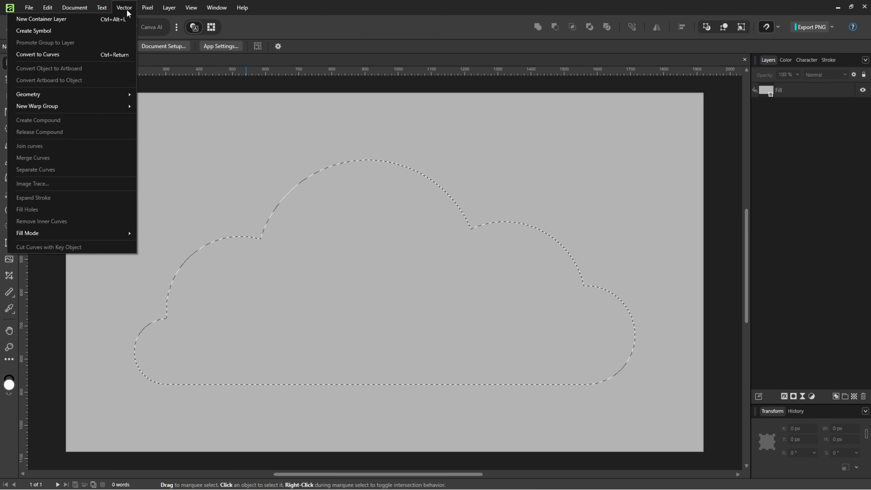
click(41, 57)
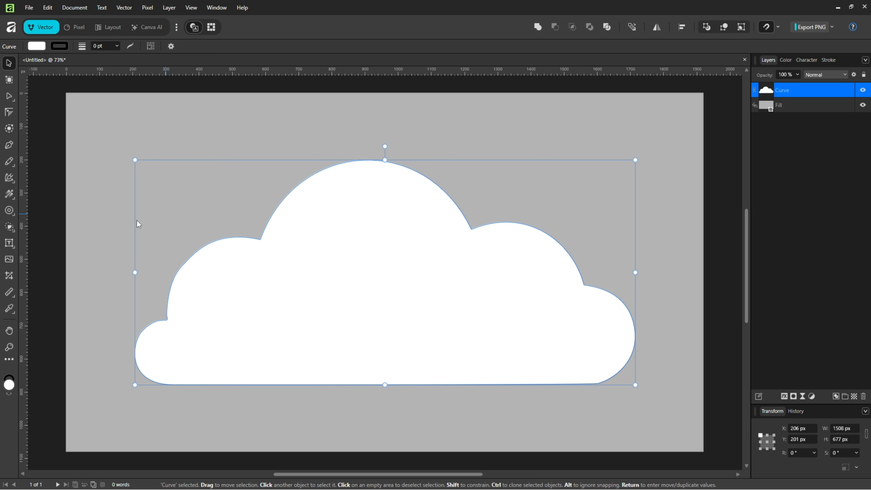
Convert the cloud curve to a text frame and paste the Beetronica text repeatedly until it fills the shape.
right_click(11, 242)
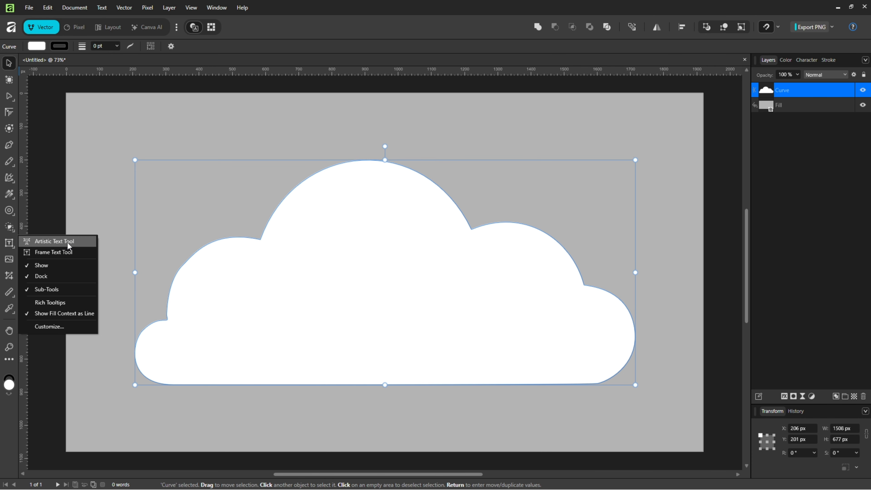
click(55, 255)
click(364, 168)
key(ctrl+v)
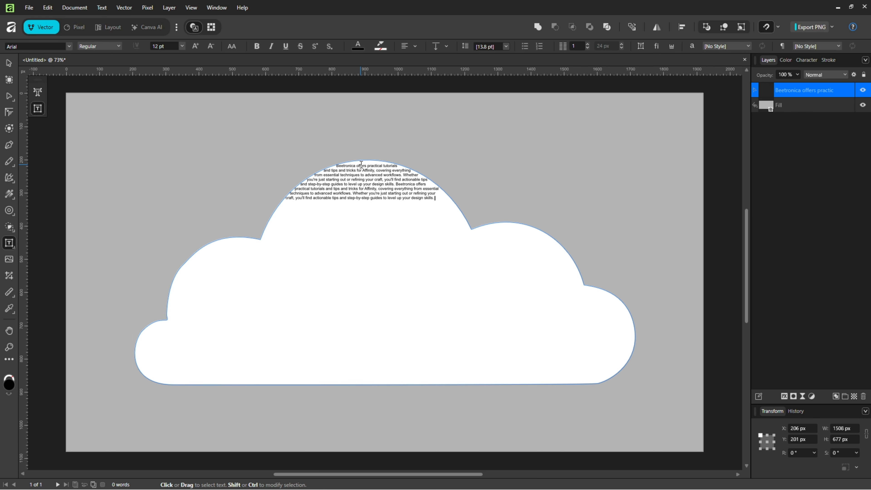
key(ctrl+v)
key(ctrl+v)
key(ctrl+v)
key(ctrl+v)
key(ctrl+v)
key(ctrl+v)
key(ctrl+v)
key(ctrl+v)
key(ctrl+v)
key(ctrl+v)
key(ctrl+v)
key(ctrl+v)
key(ctrl+v)
key(ctrl+v)
key(ctrl+v)
key(ctrl+v)
key(ctrl+v)
key(ctrl+v)
key(ctrl+v)
key(ctrl+v)
Set the cloud frame's fill to none and its stroke width to 0 pt, and close the frame settings.
click(640, 45)
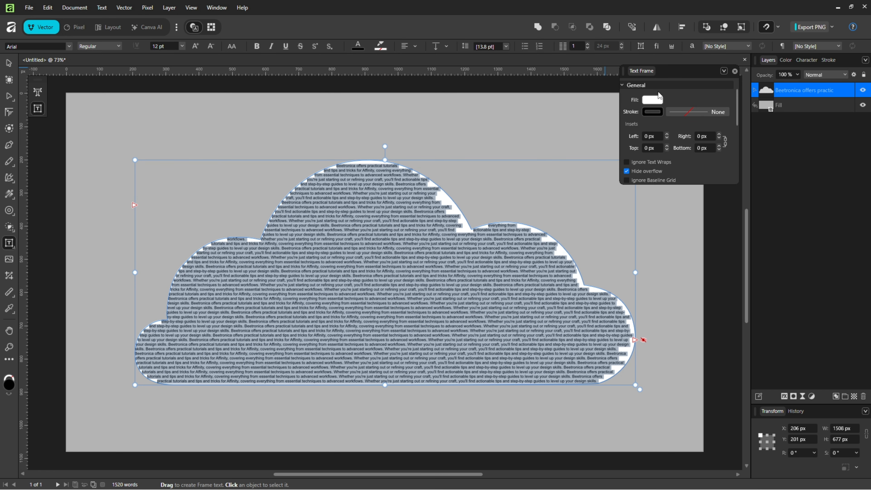
click(651, 100)
click(721, 111)
click(680, 113)
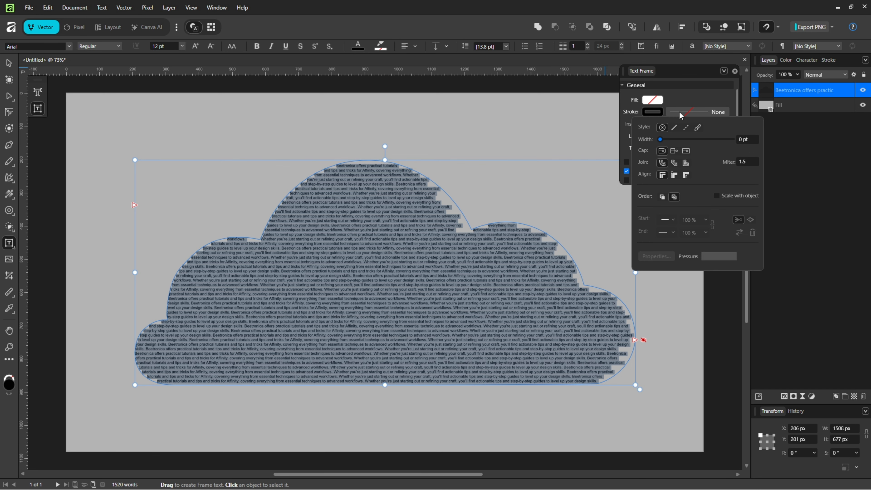
mouse_move(661, 140)
mouse_down()
mouse_move(702, 141)
mouse_move(658, 140)
mouse_up()
click(687, 100)
click(735, 71)
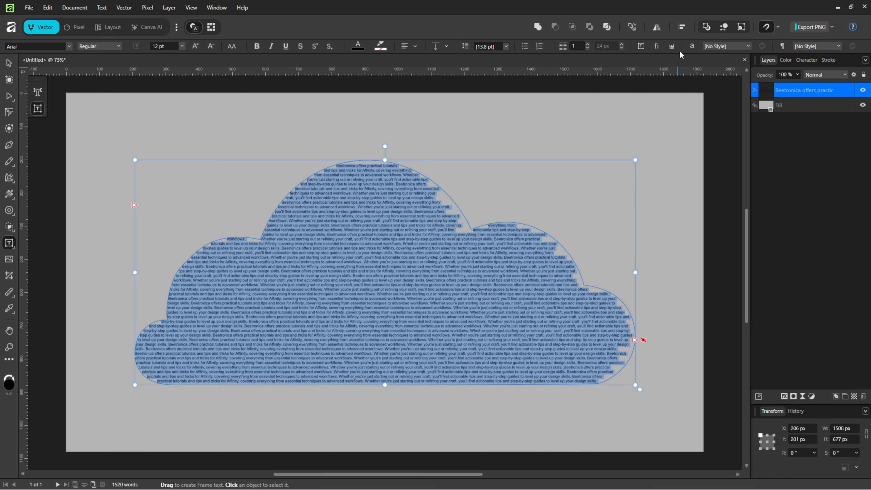
Set the font size of all the text in the cloud frame to 20 pt and deselect the frame.
click(692, 46)
click(766, 87)
text(20)
key(Return)
click(769, 59)
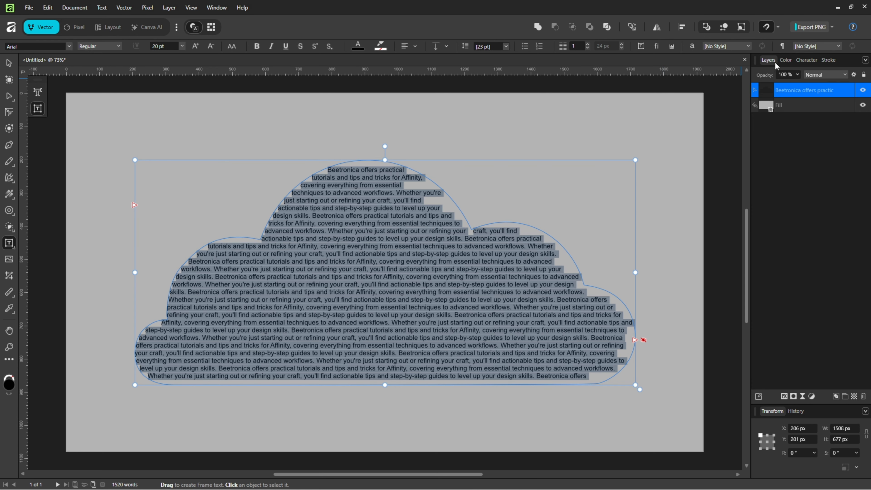
click(657, 140)
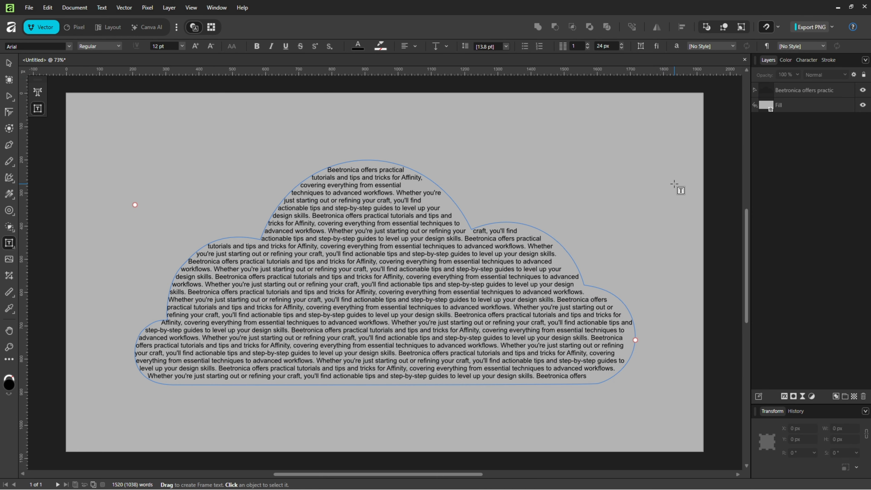